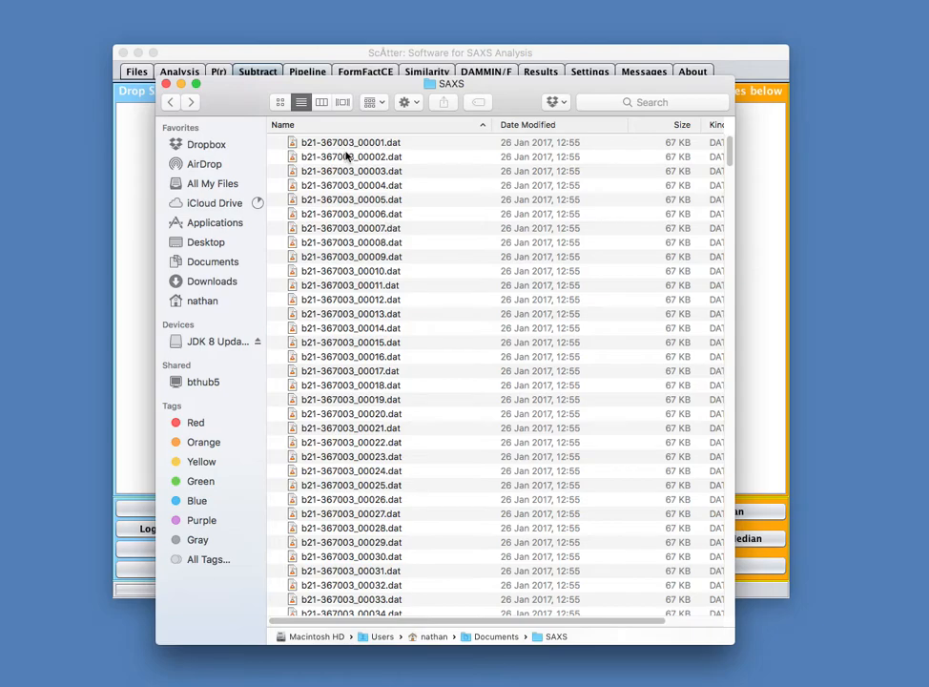
- Select all SAXS data files from b21-367003_00001.dat through b21-367003_00591.dat in the SAXS folder
left_click(355, 143)
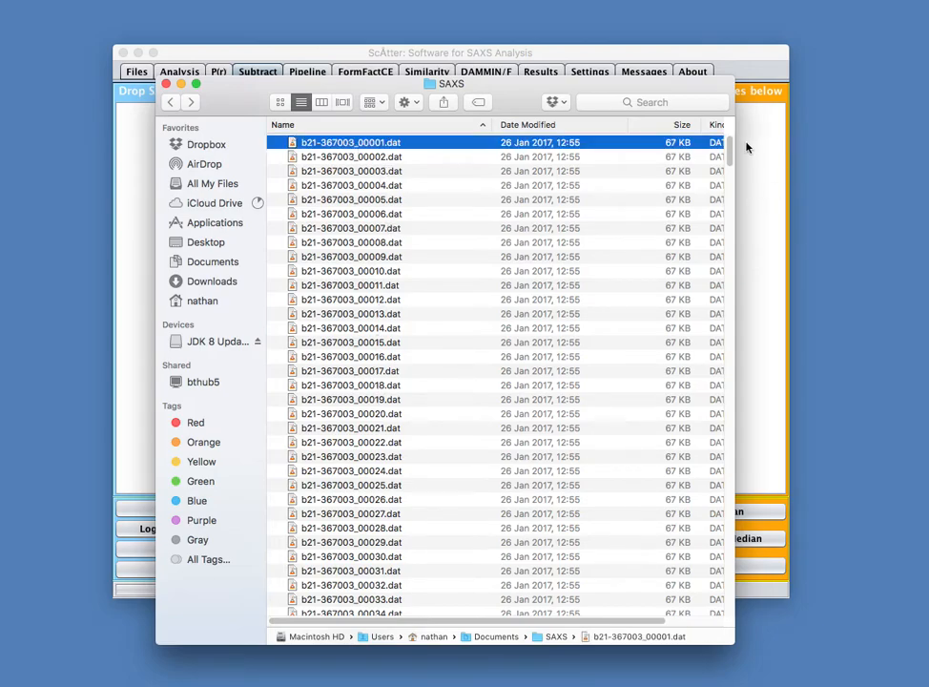
left_click_drag(729, 152, 728, 97)
left_click_drag(728, 153, 715, 602)
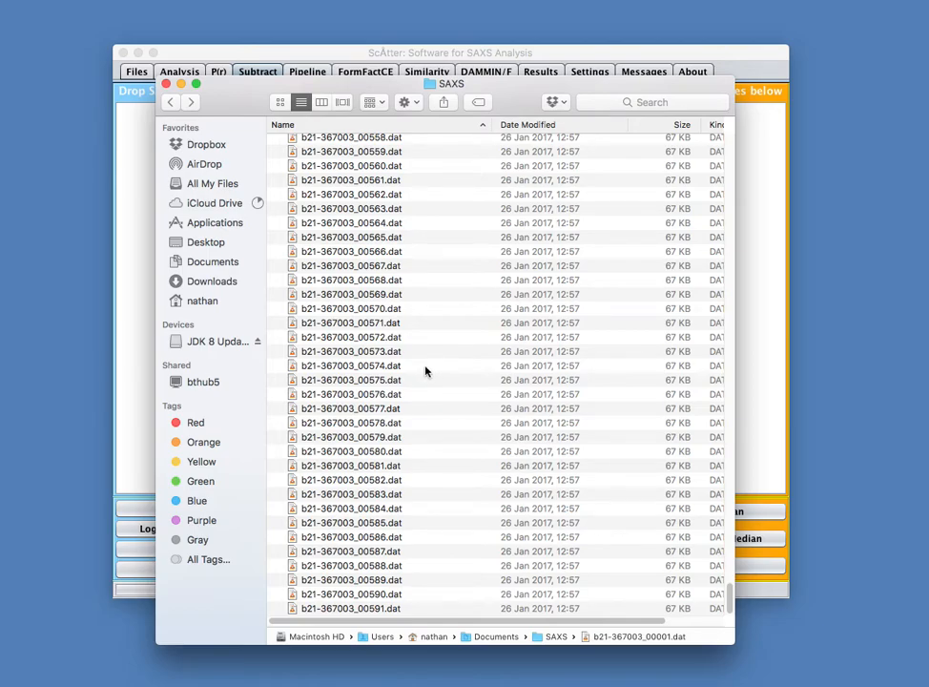
scroll(729, 167, "up", 20)
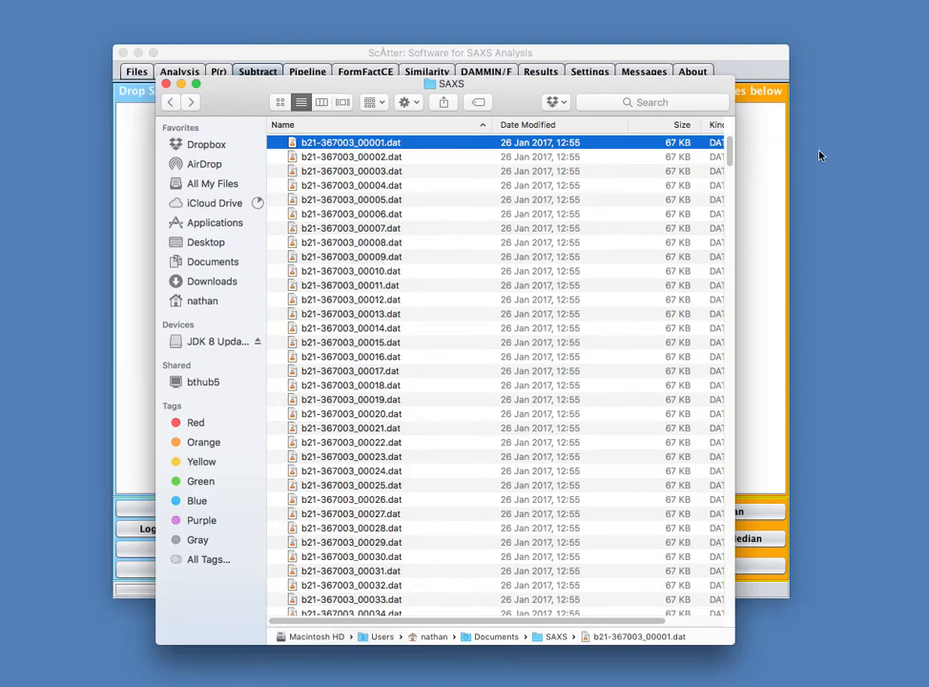
left_click_drag(730, 143, 733, 636)
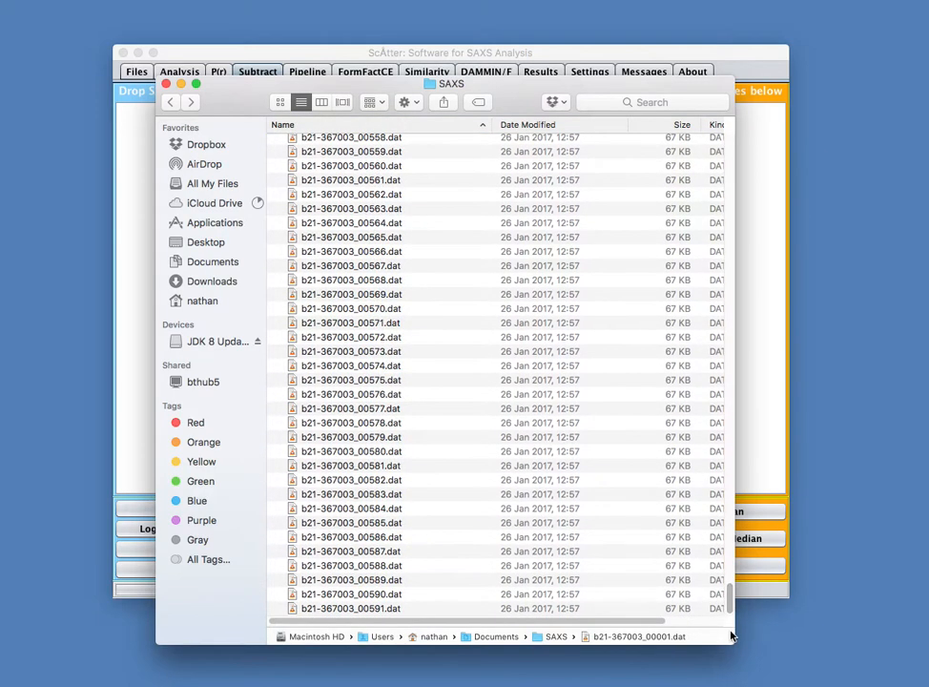
left_click(394, 610, "shift")
left_click_drag(730, 601, 730, 143)
- Load the selected .dat files in order as samples for subtraction in ScÅtter
left_click_drag(246, 95, 628, 93)
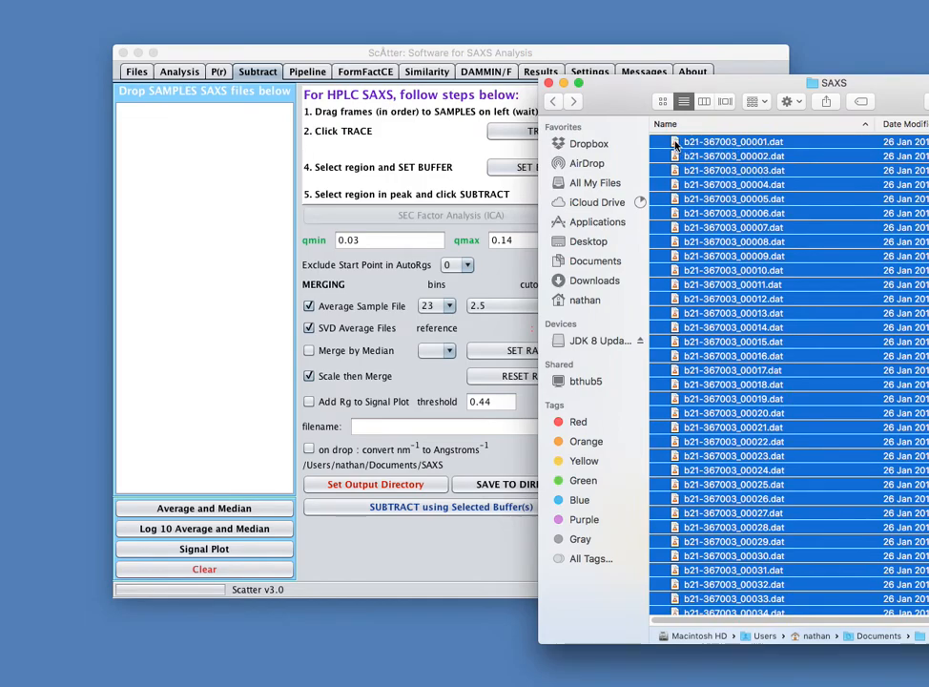
left_click_drag(675, 143, 149, 100)
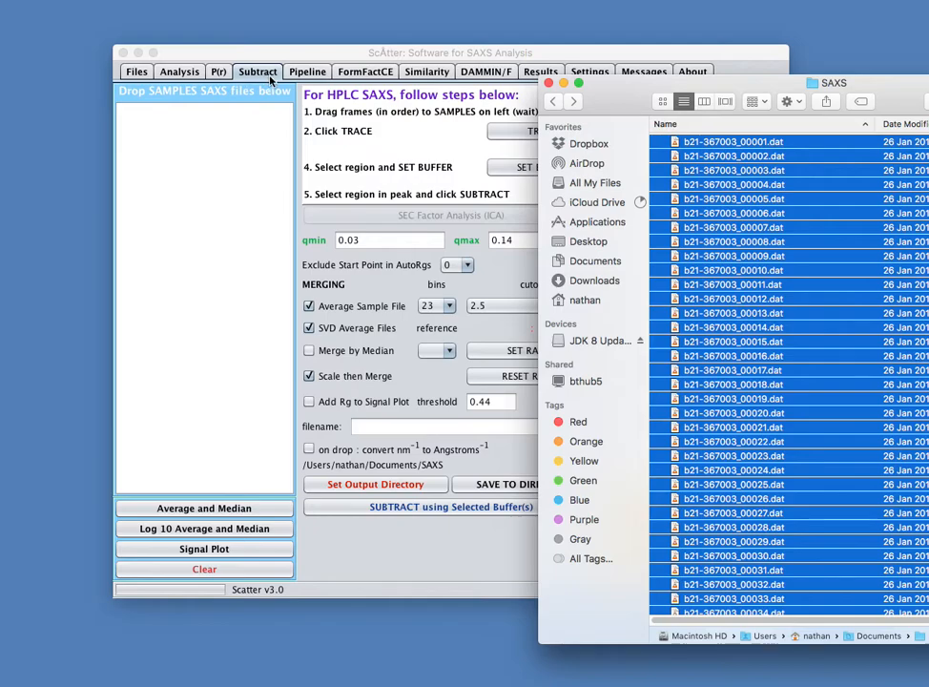
left_click_drag(676, 144, 228, 182)
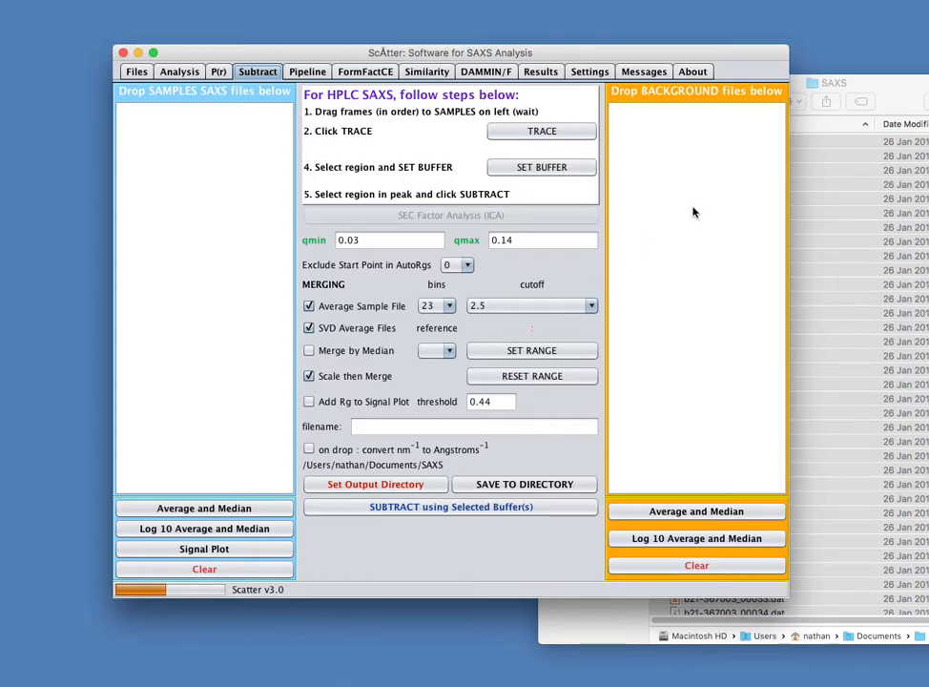
left_click_drag(887, 85, 743, 44)
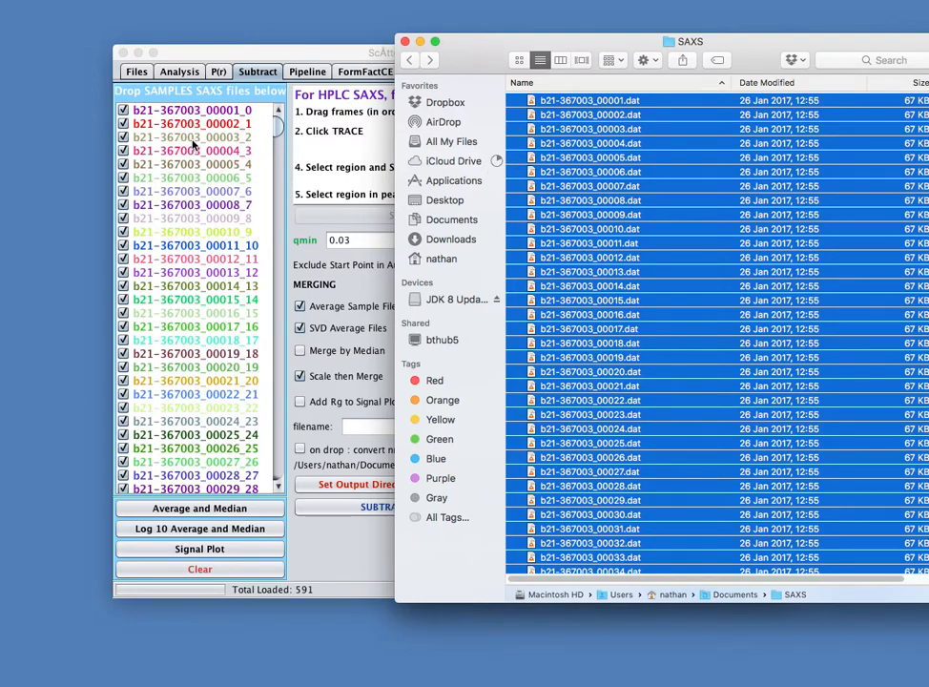
- Trace the loaded frames and set the flat region after the main peak, about frames 507 to 540, as buffer
left_click(263, 50)
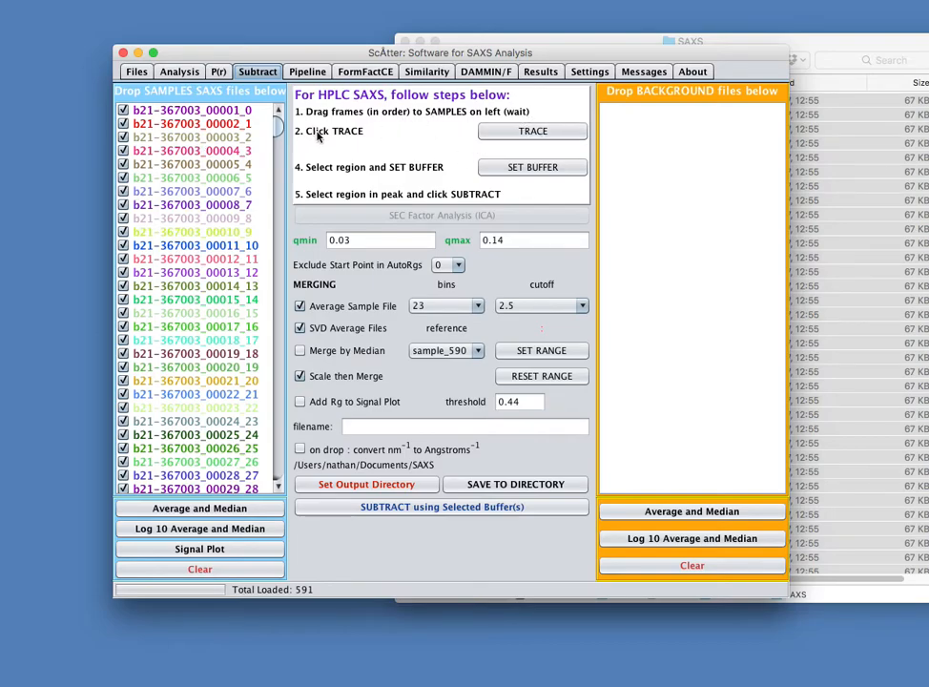
left_click(537, 135)
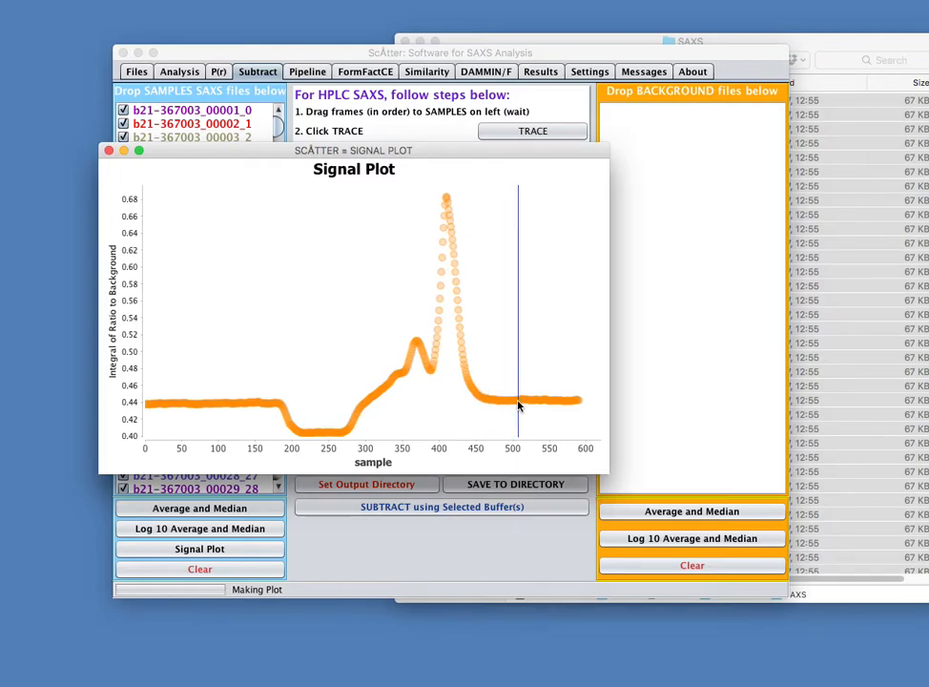
left_click_drag(516, 406, 539, 410)
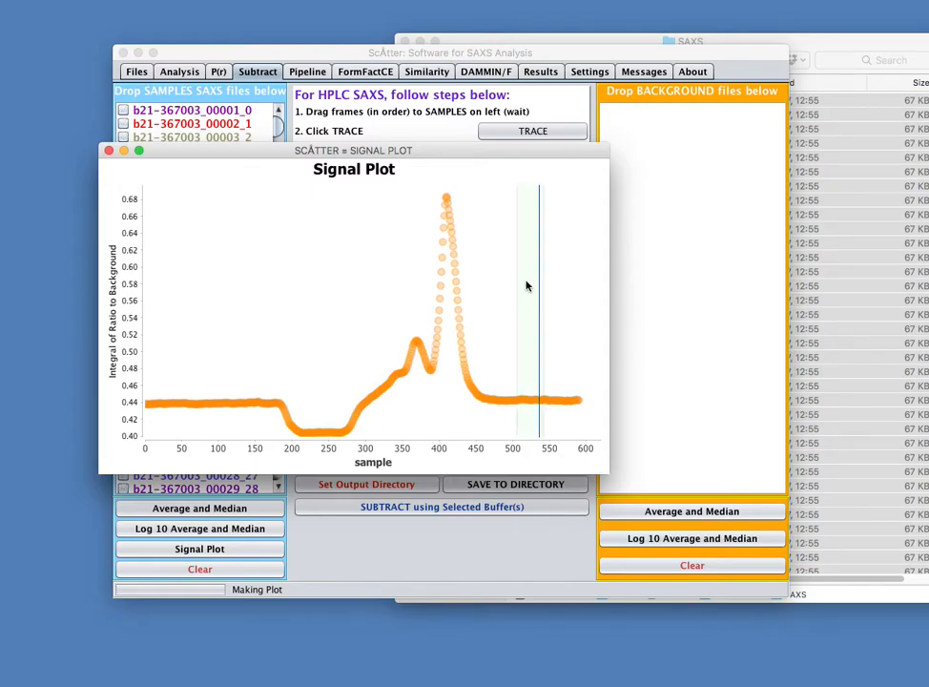
left_click_drag(542, 202, 798, 228)
left_click_drag(275, 131, 275, 427)
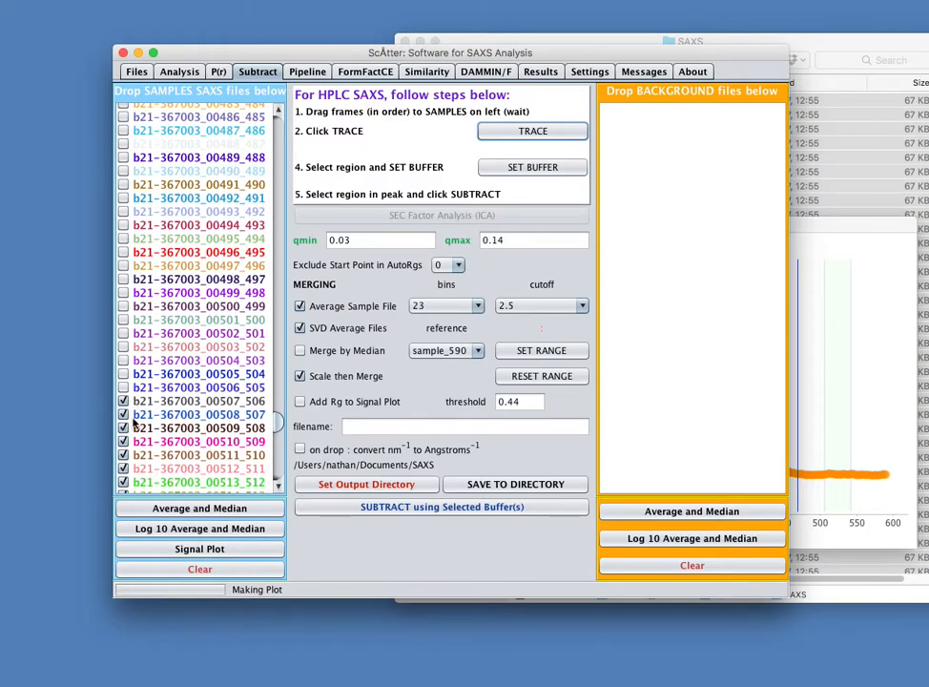
mouse_move(276, 428)
left_mouse_down()
mouse_move(278, 448)
mouse_move(278, 436)
left_mouse_up()
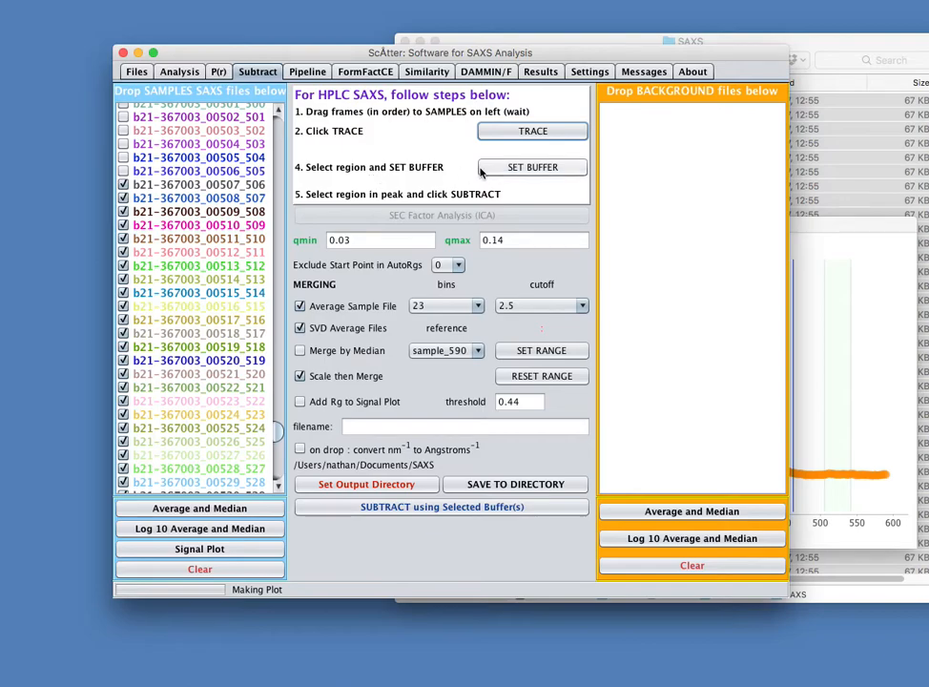
left_click(537, 168)
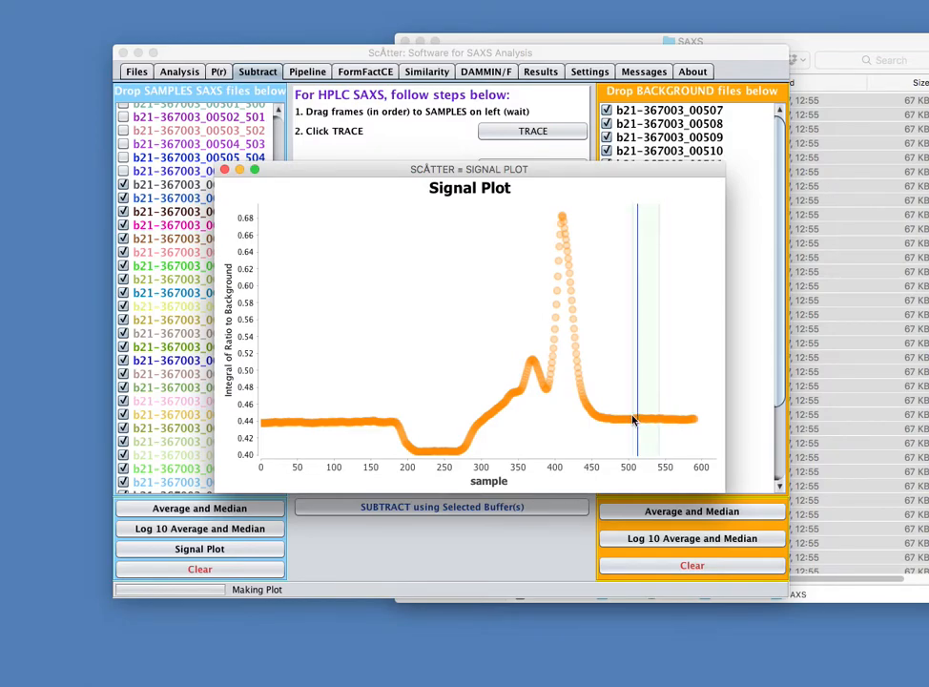
- Try the flat baseline before the dip, about samples 130 to 158, as an alternative buffer region
left_click_drag(357, 425, 380, 429)
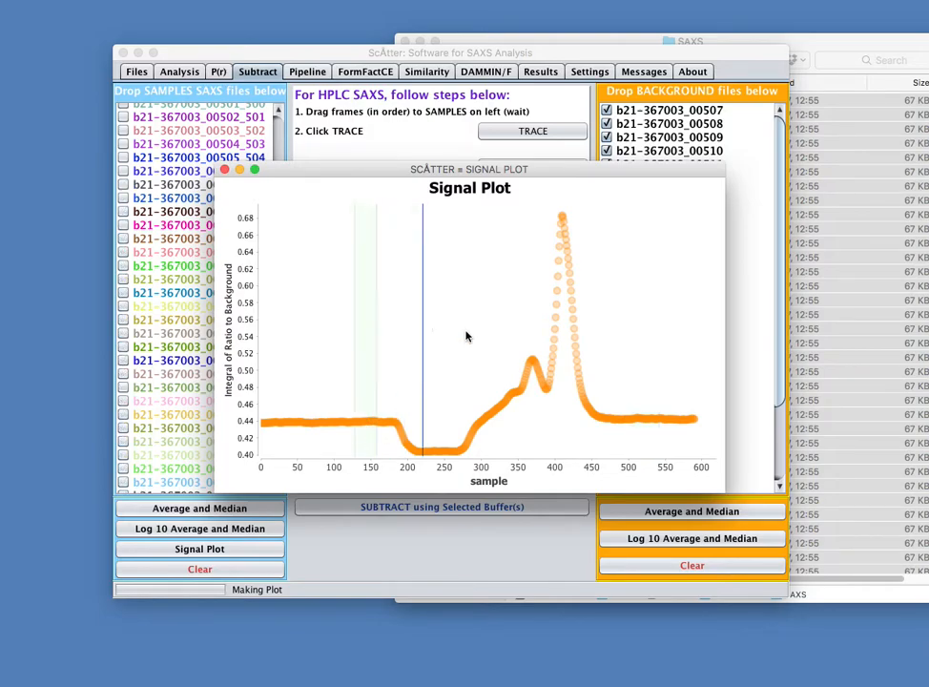
left_click(533, 132)
left_click(537, 170)
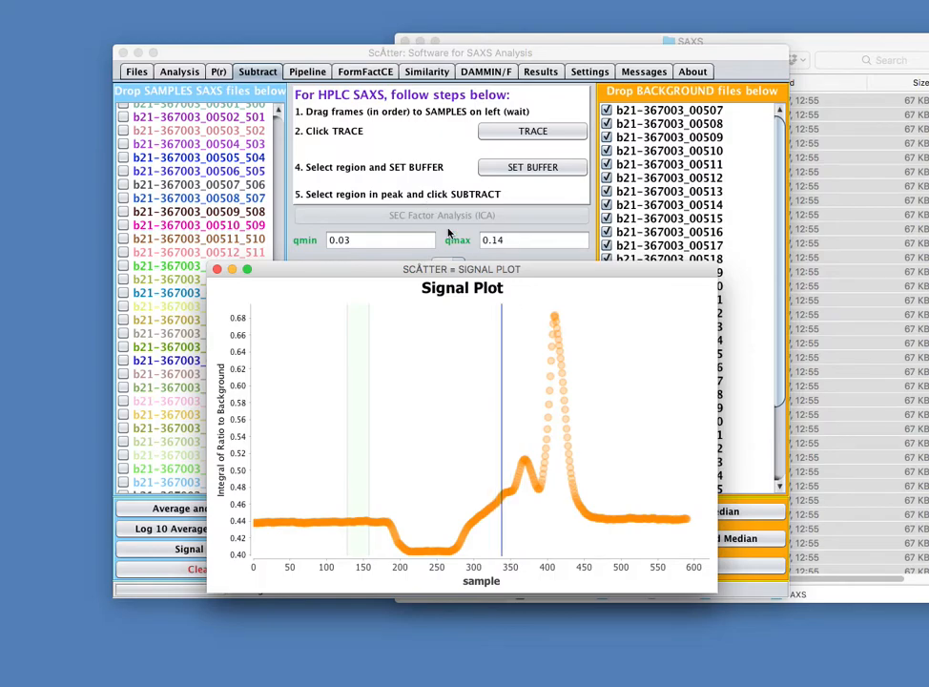
- Select the elution peaks on the signal plot and set the range to samples 297 to 475
left_click_drag(458, 271, 452, 230)
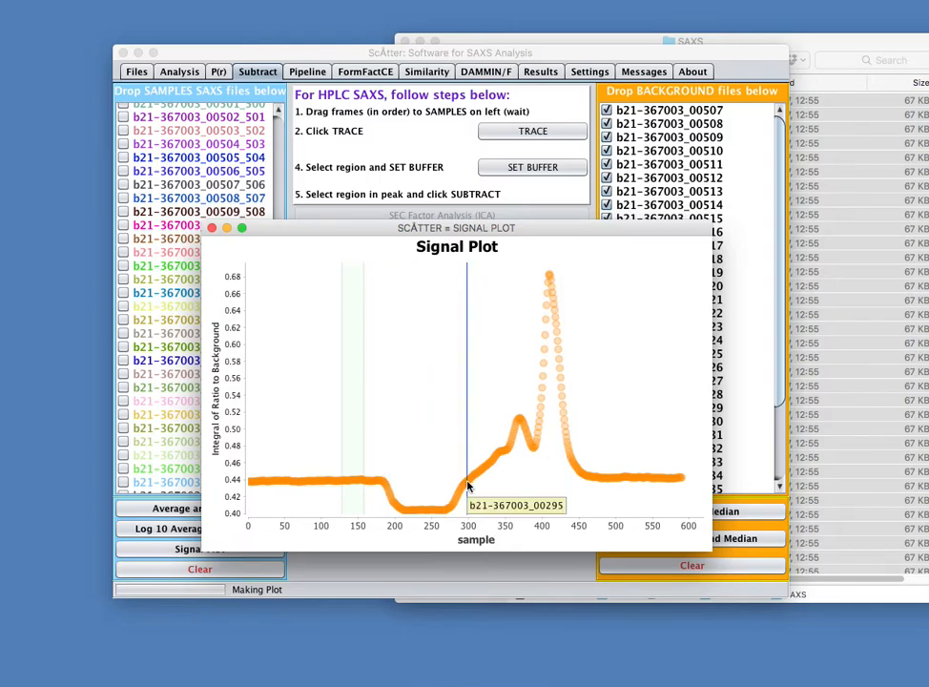
left_click_drag(466, 482, 597, 516)
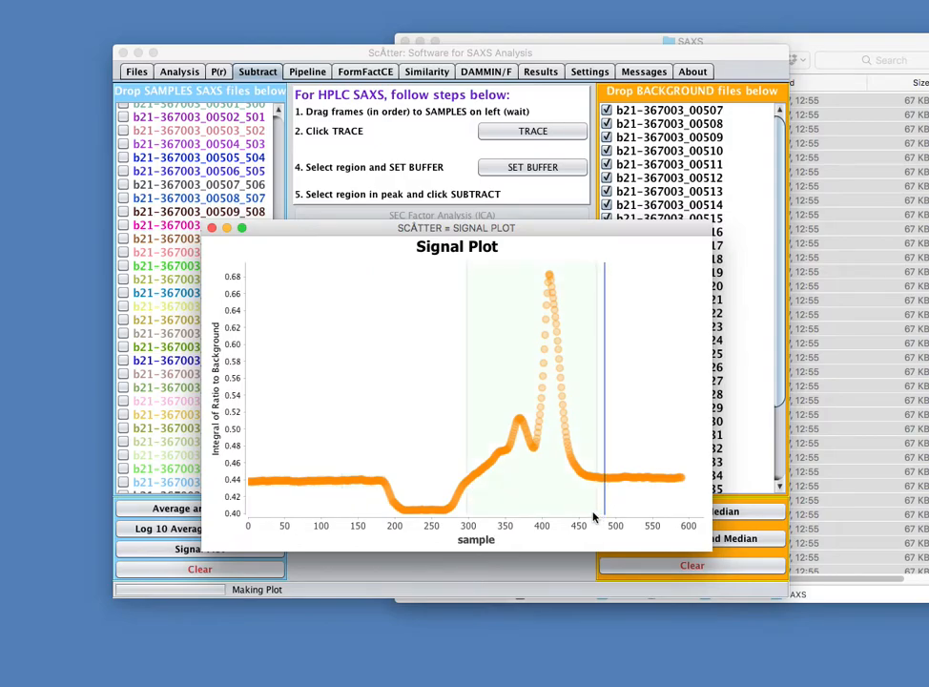
left_click_drag(565, 228, 479, 404)
left_click_drag(479, 462, 436, 508)
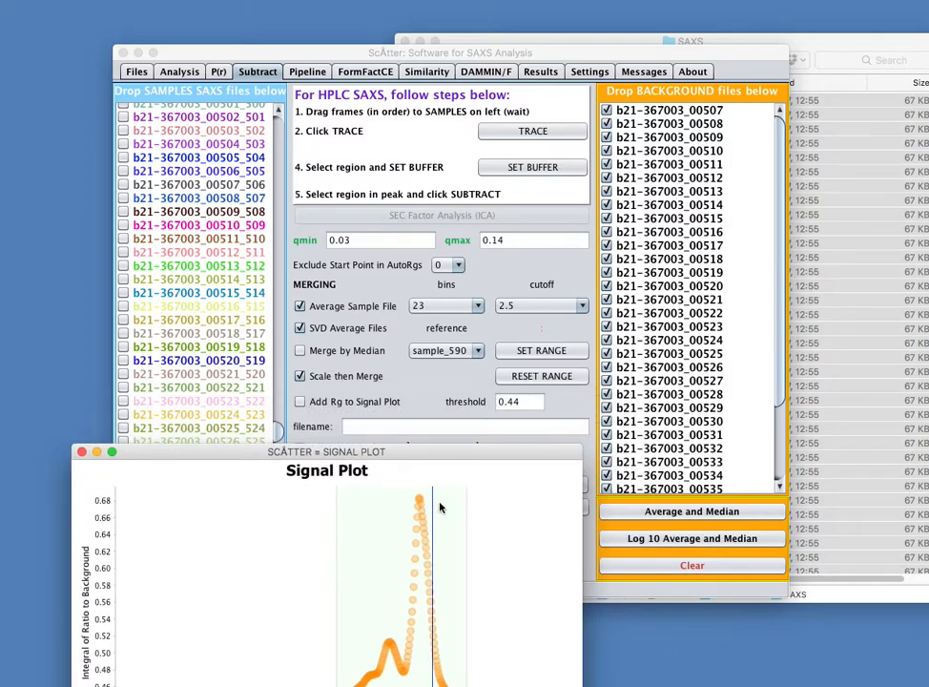
left_click(540, 355)
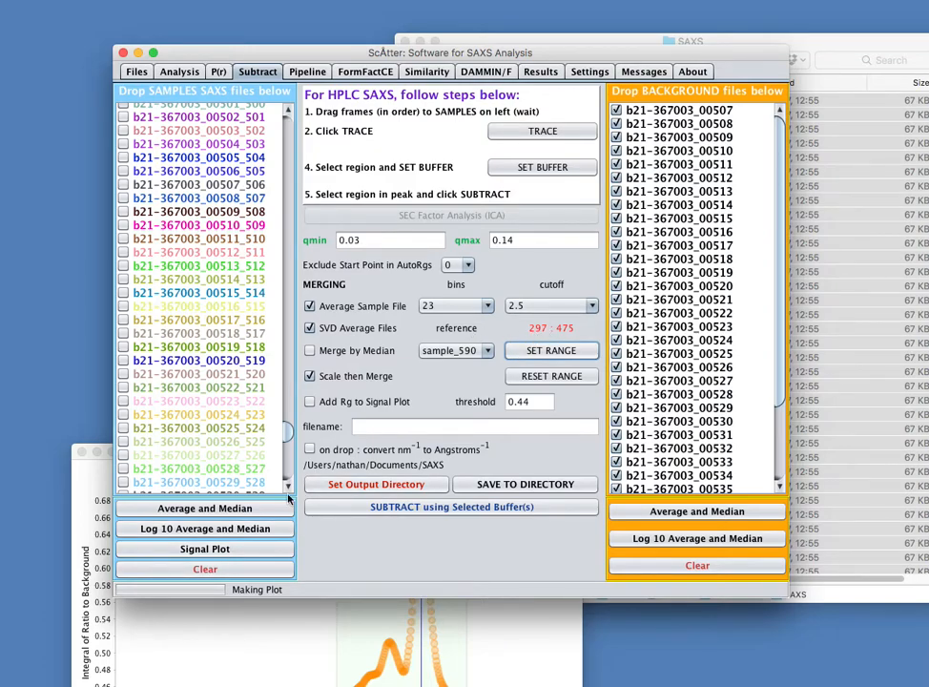
- Enable adding Rg values to the signal plot
left_click_drag(351, 458, 539, 203)
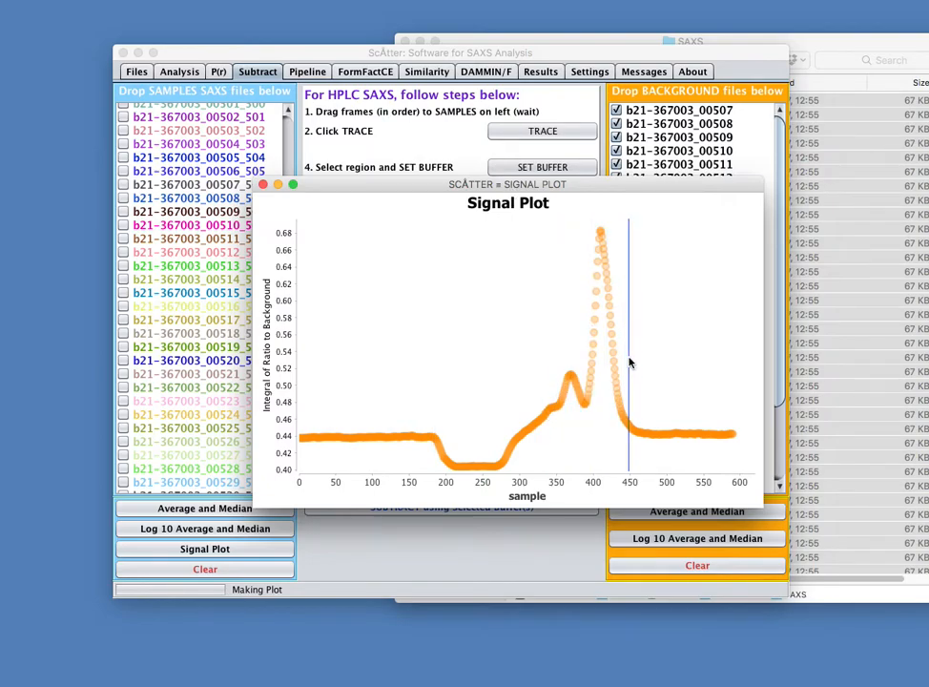
left_click_drag(574, 187, 731, 302)
left_click_drag(477, 297, 477, 407)
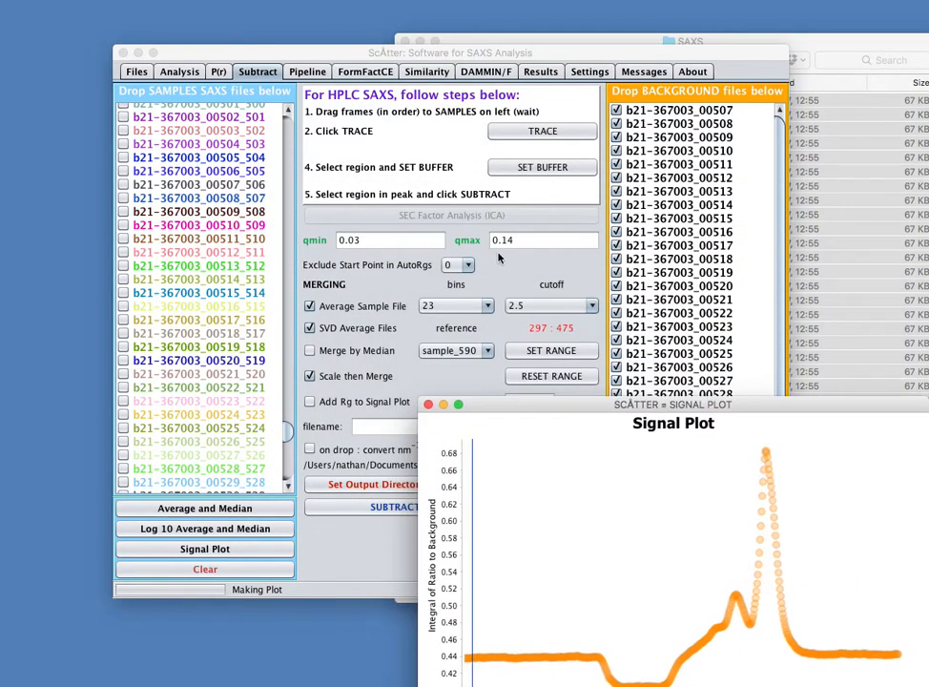
left_click(355, 401)
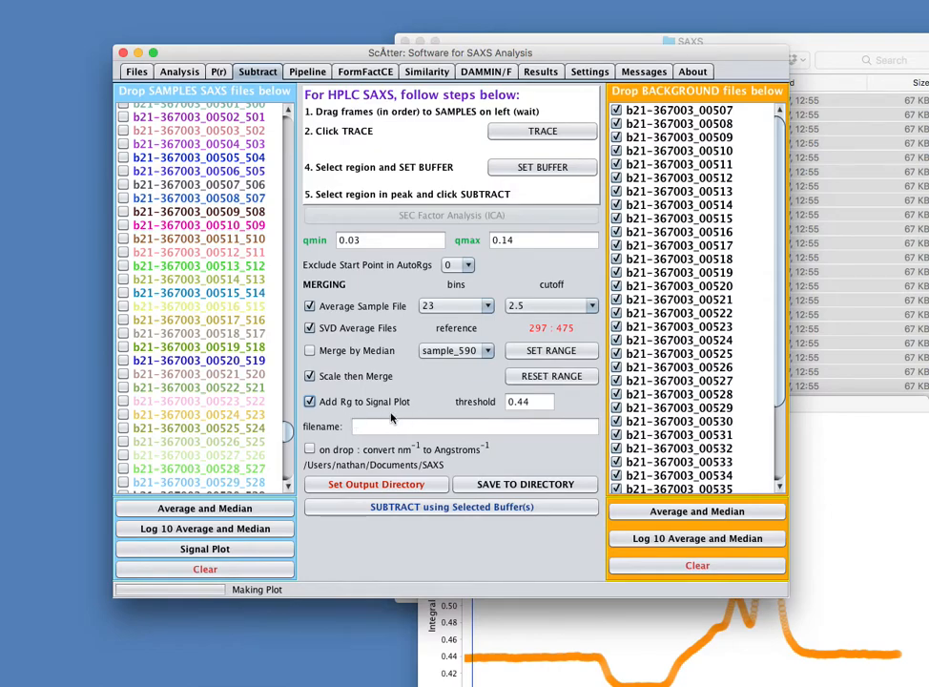
- Set the Rg threshold to 0.46, just above the baseline signal, and regenerate the signal plot
left_click(819, 406)
left_click_drag(819, 406, 722, 170)
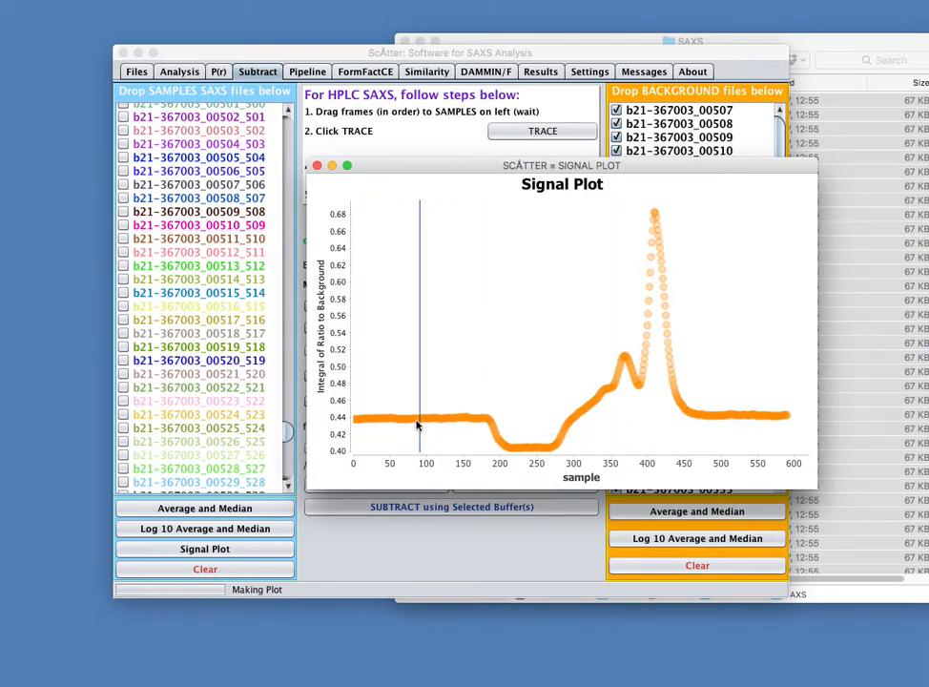
mouse_move(453, 420)
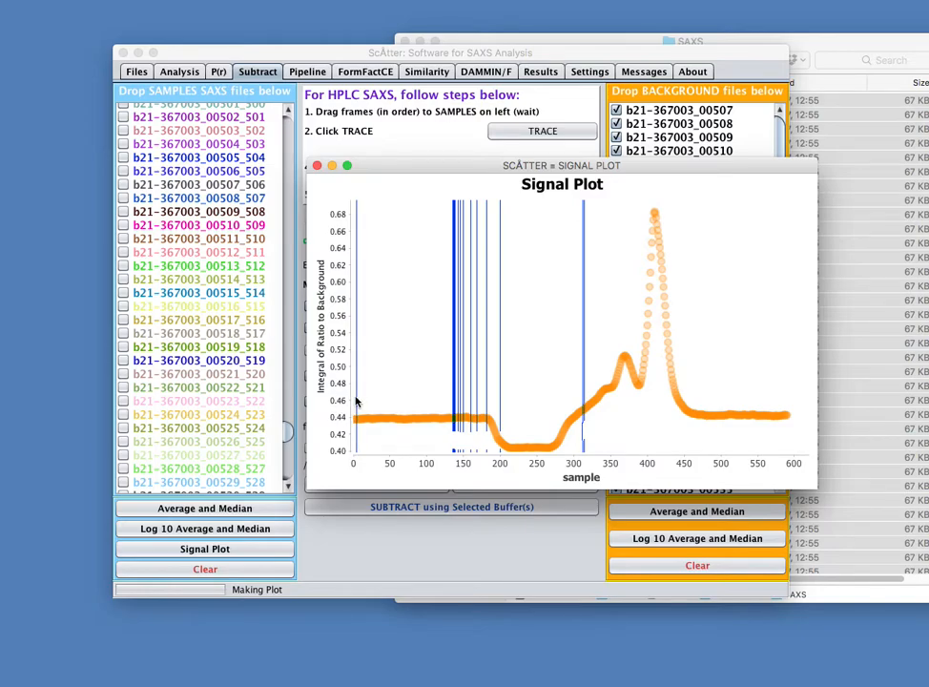
left_click(317, 166)
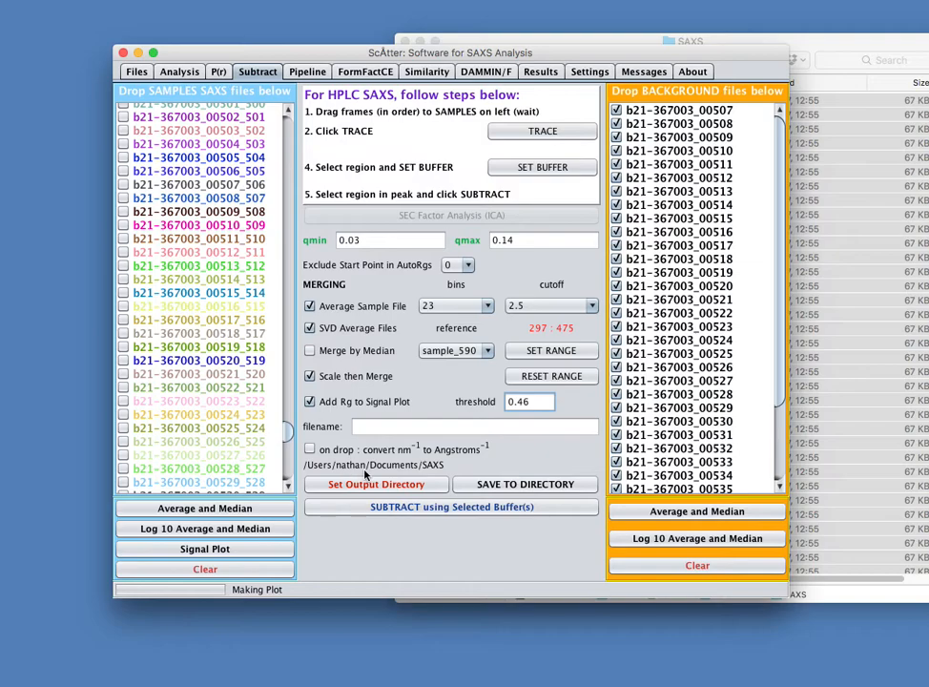
left_click(279, 552)
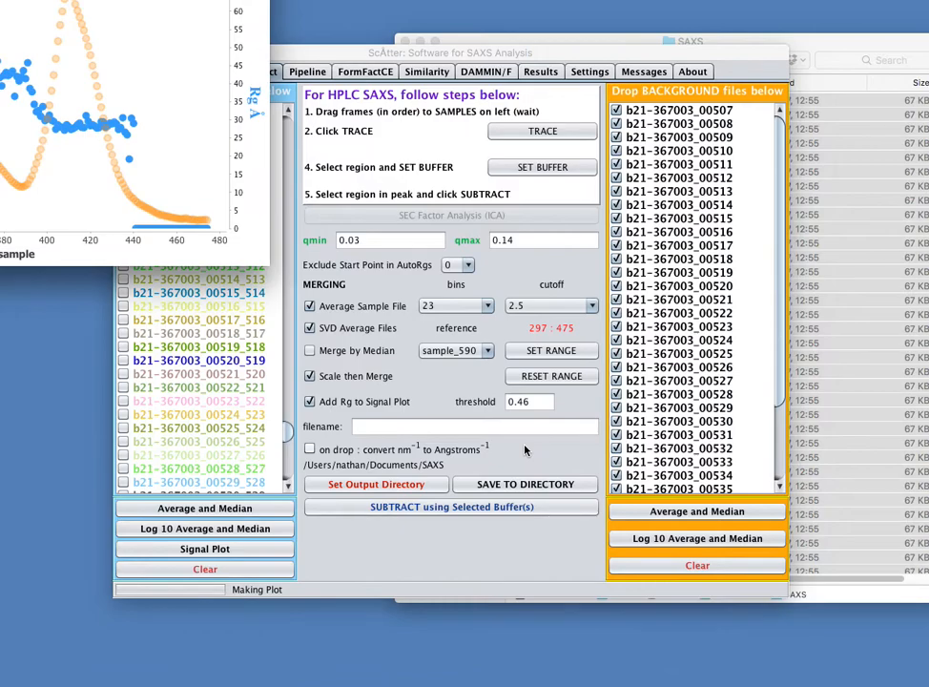
- Select the region of constant Rg across the main peak, about samples 407 to 425, for subtraction
left_click_drag(115, 2, 558, 186)
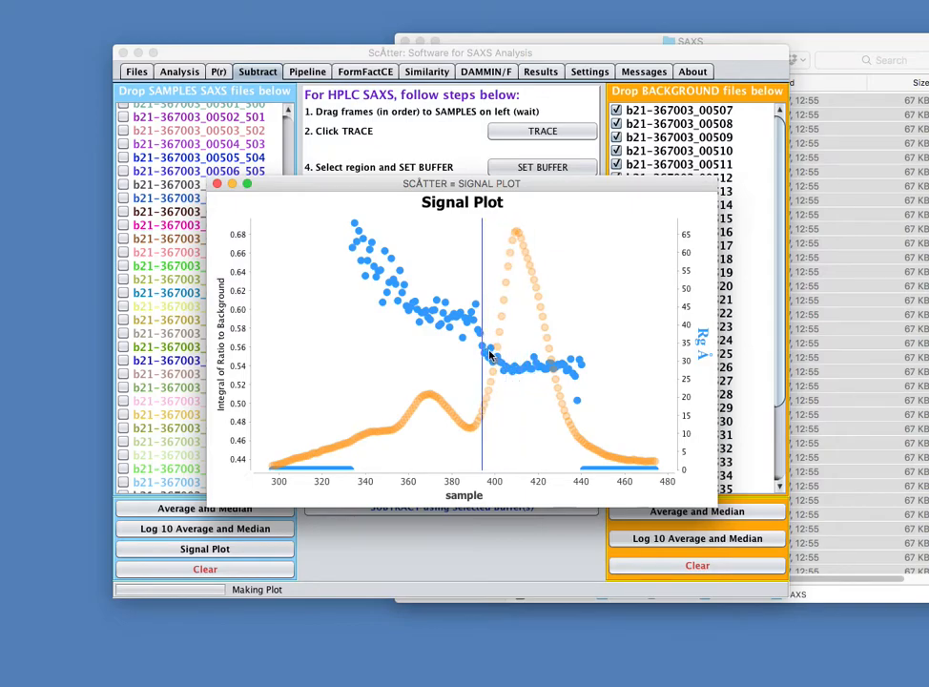
left_click_drag(513, 375, 550, 376)
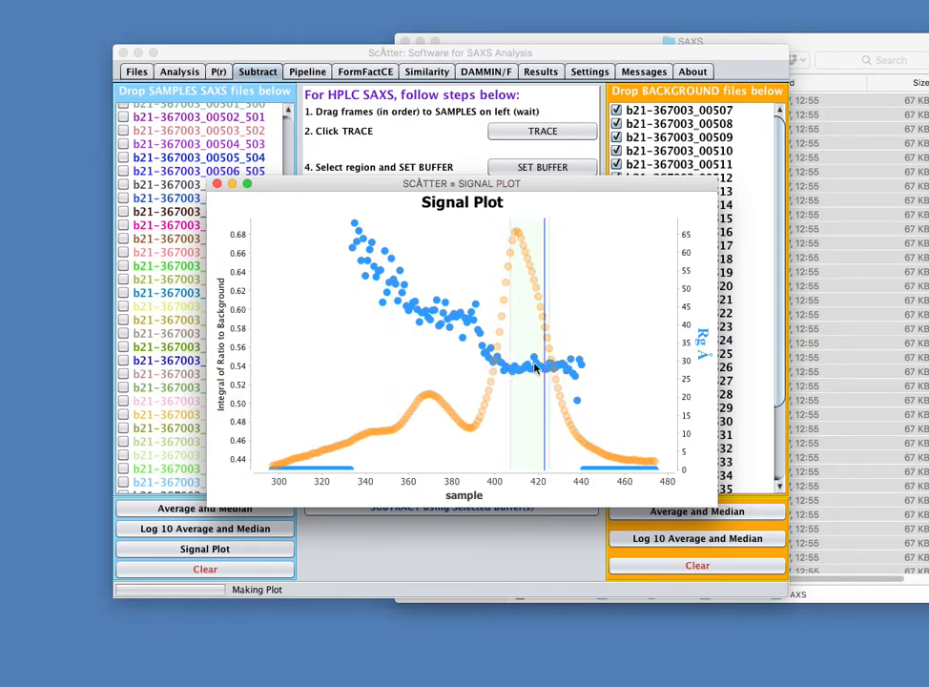
left_click(543, 168)
left_click(627, 62)
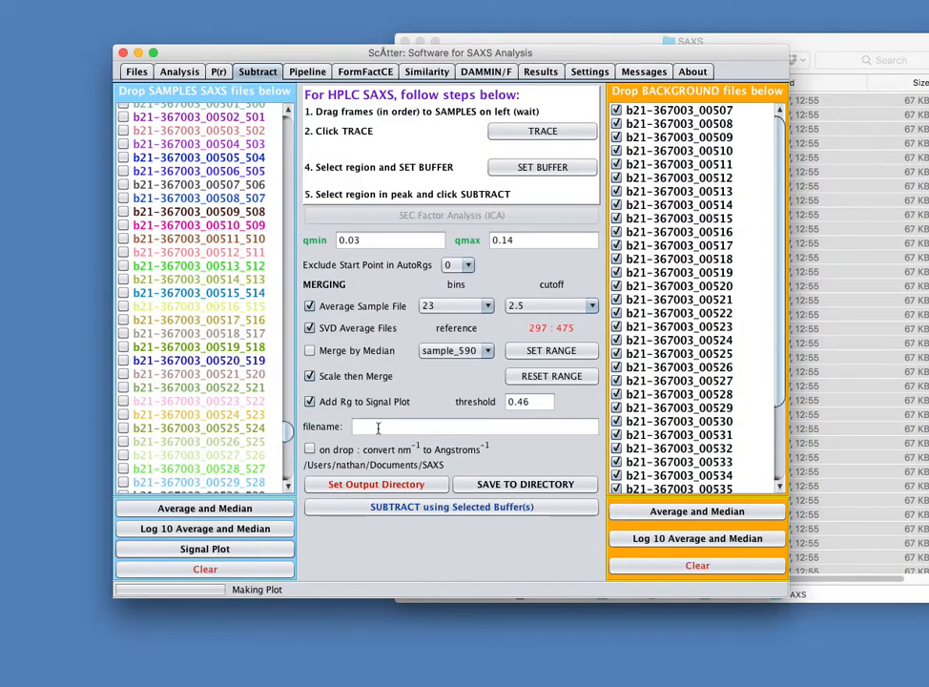
- Name the output file bsa_monomer and choose the SAXS folder in Documents as the output directory
left_click(381, 427)
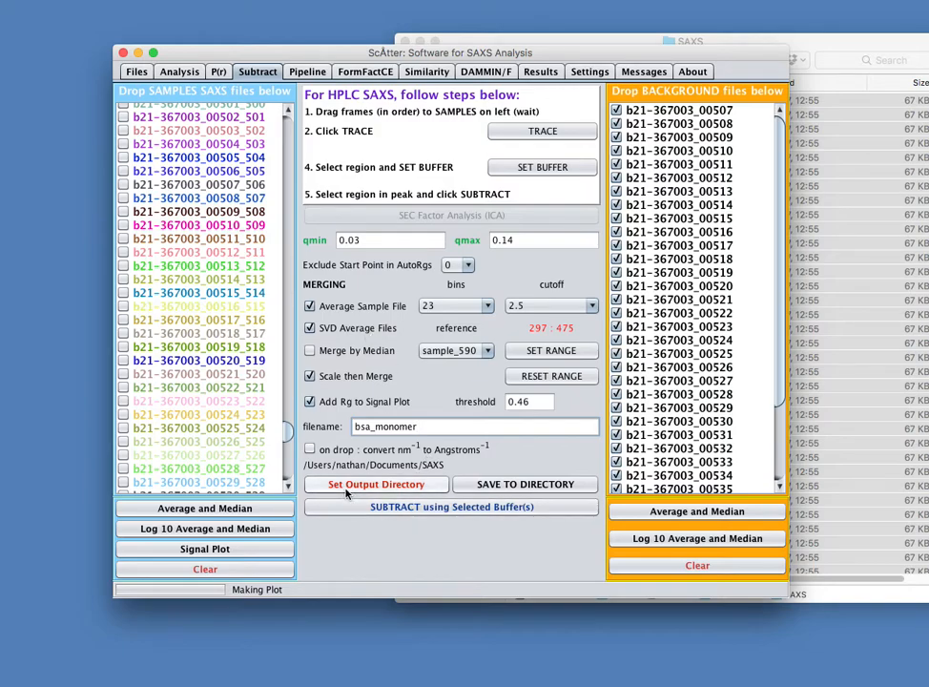
left_click(406, 489)
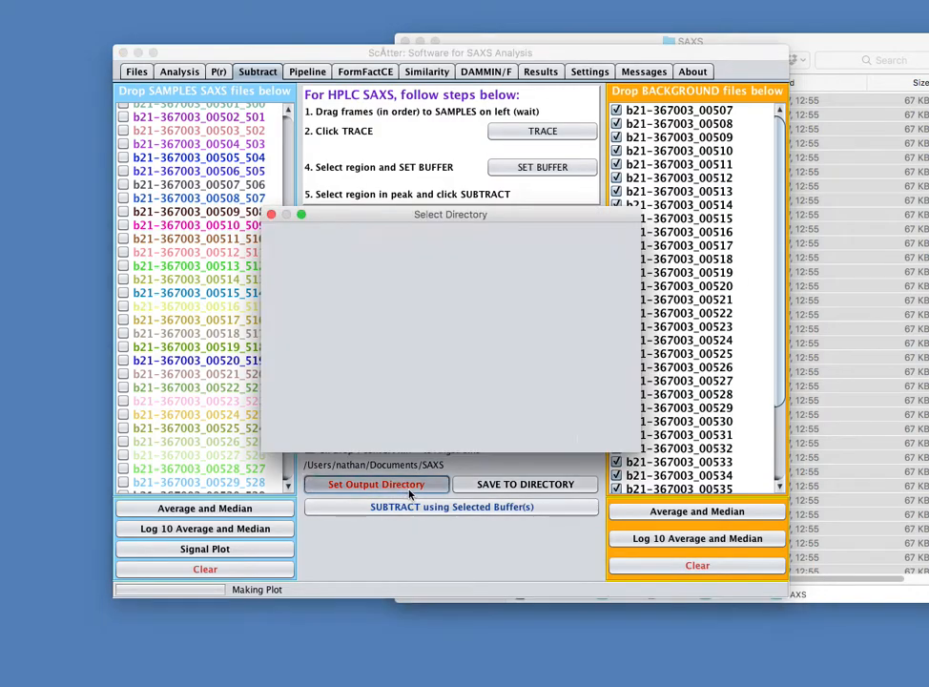
left_click(420, 240)
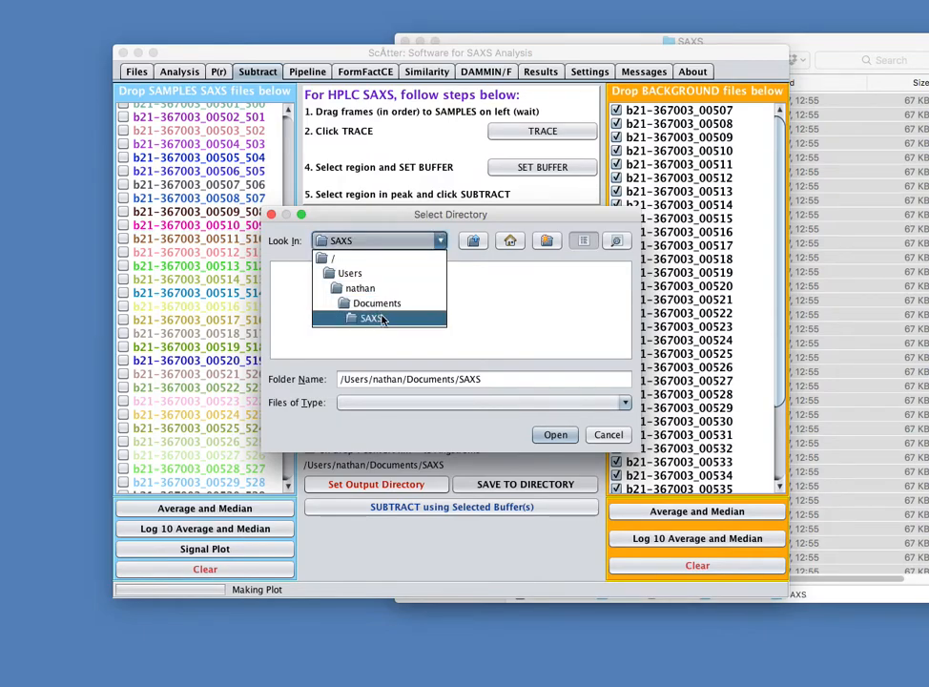
left_click(370, 318)
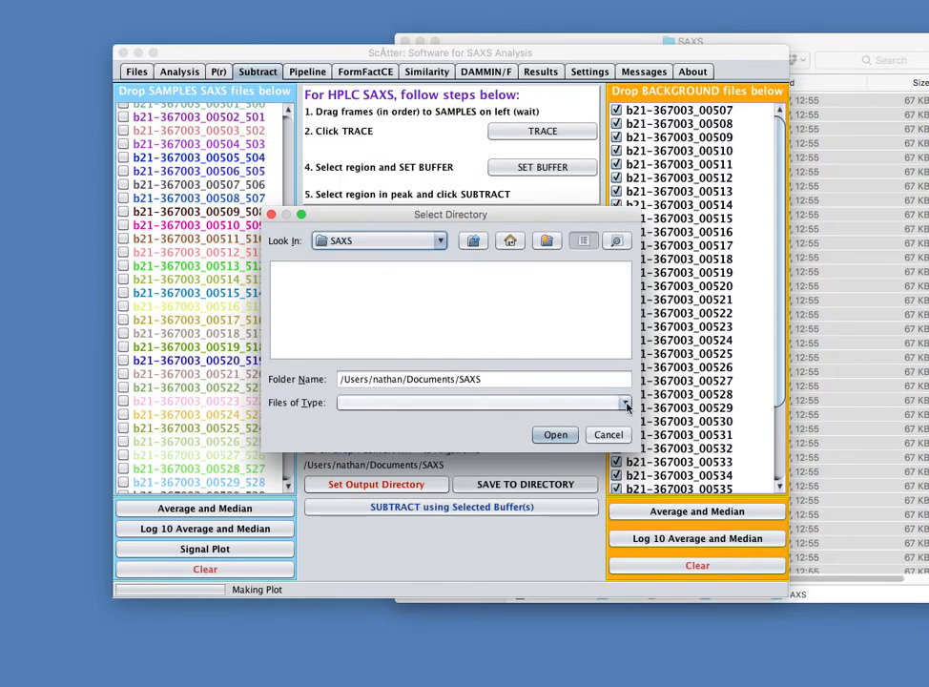
left_click(553, 435)
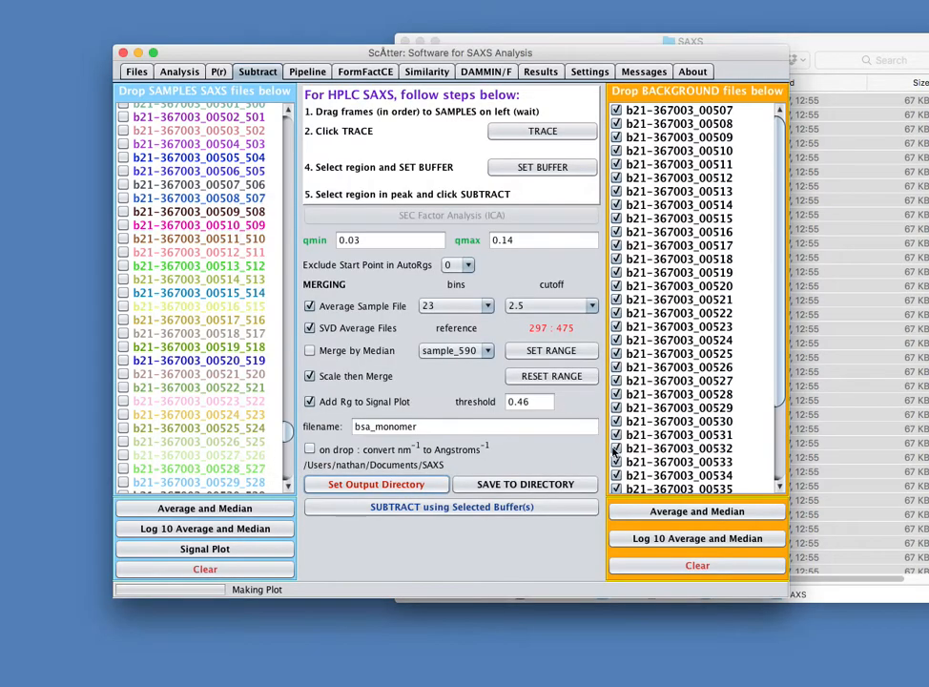
- Subtract the selected buffer from the monomer peak frames and zoom in on the resulting scattering curves among the loaded files
left_click(495, 510)
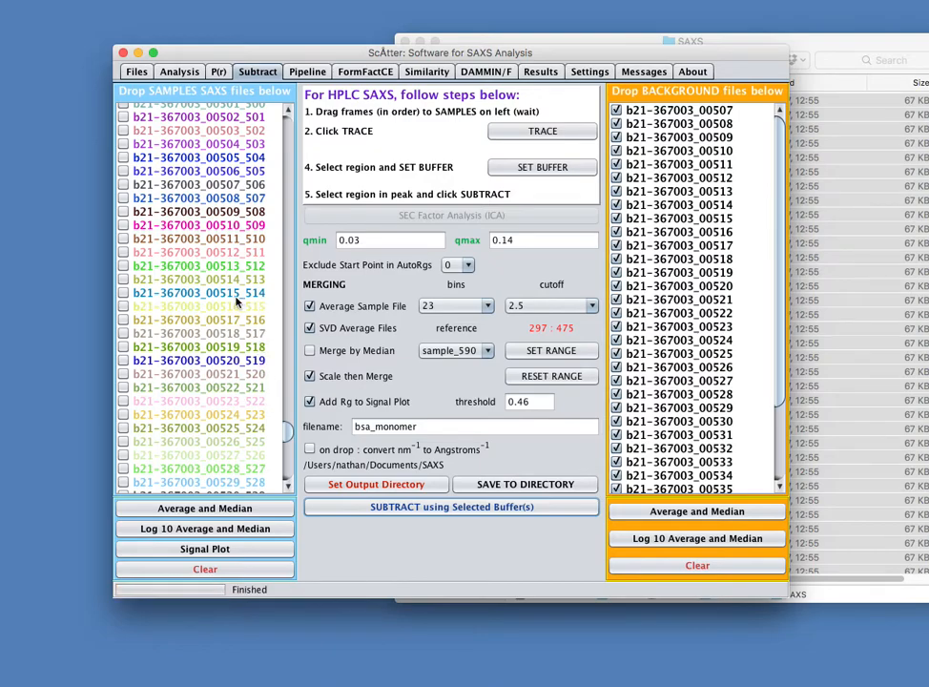
left_click(137, 72)
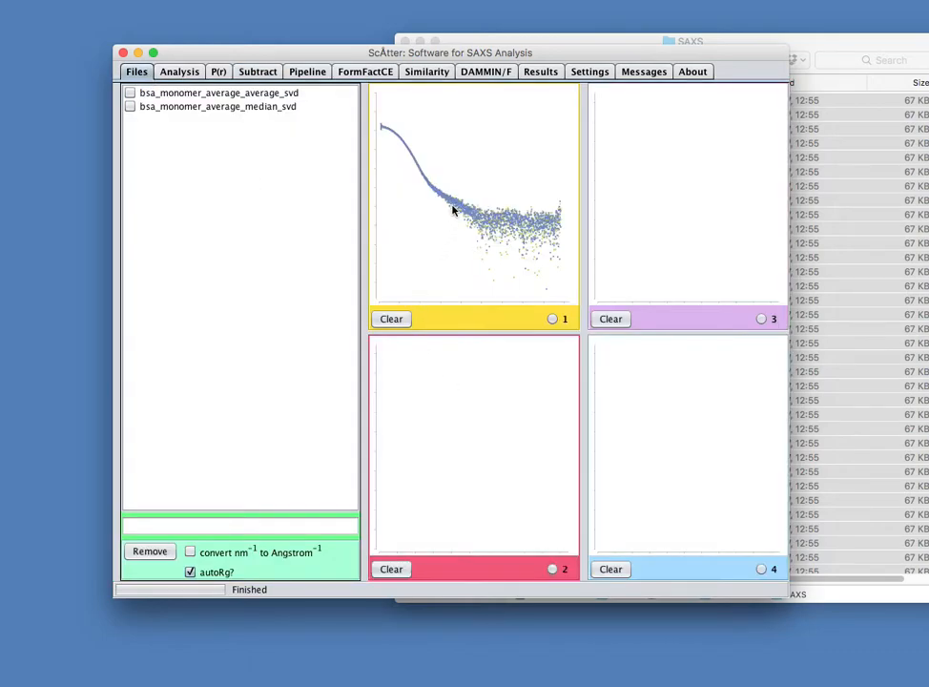
left_click_drag(381, 127, 563, 254)
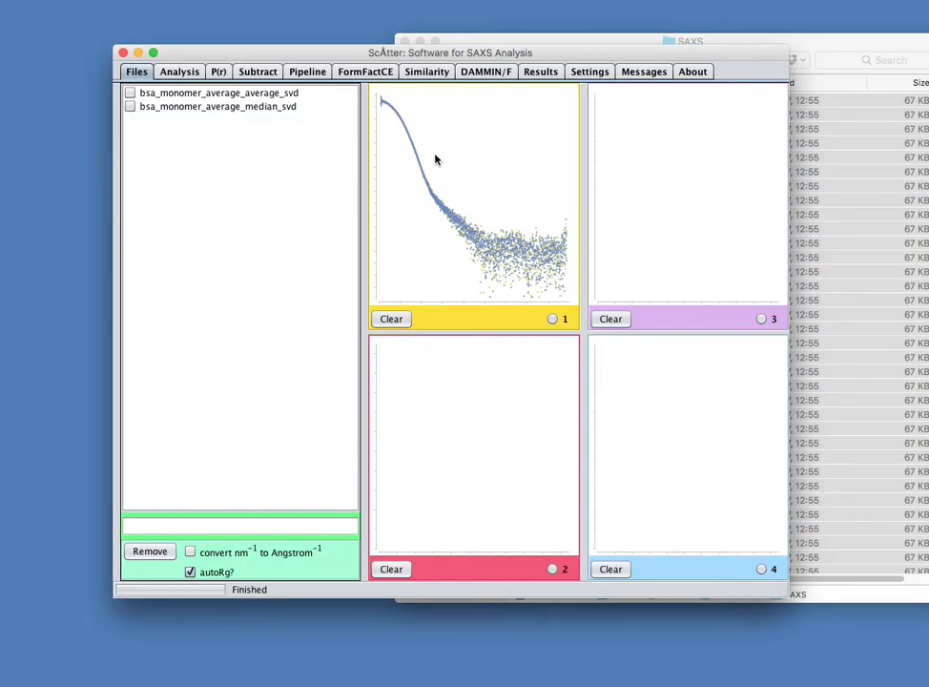
- Turn off Average Sample File and SVD Average Files in the merging options and return to the subtracted curves
left_click(258, 74)
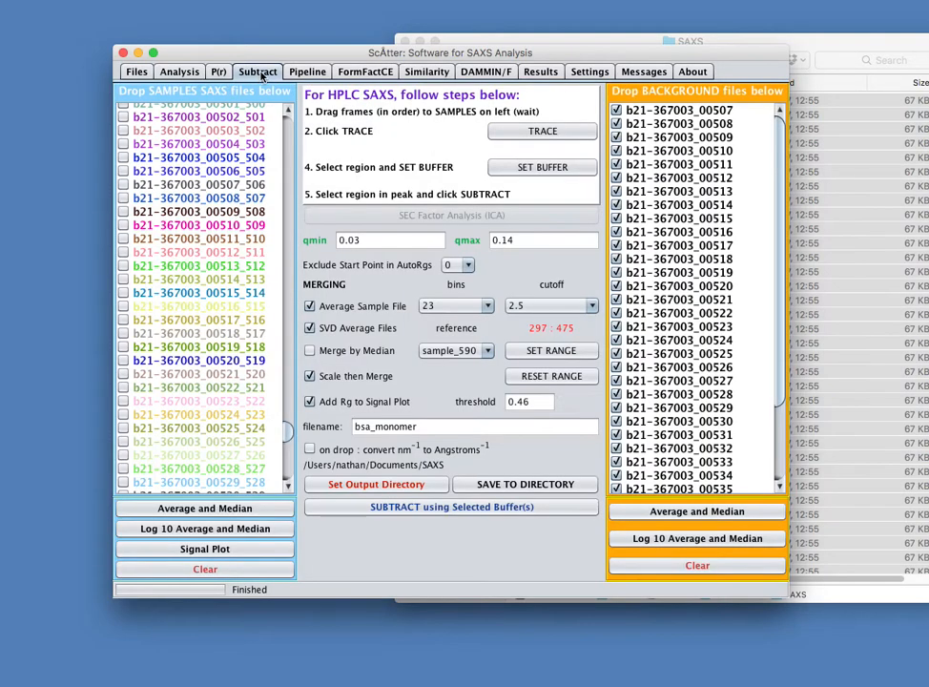
left_click(310, 307)
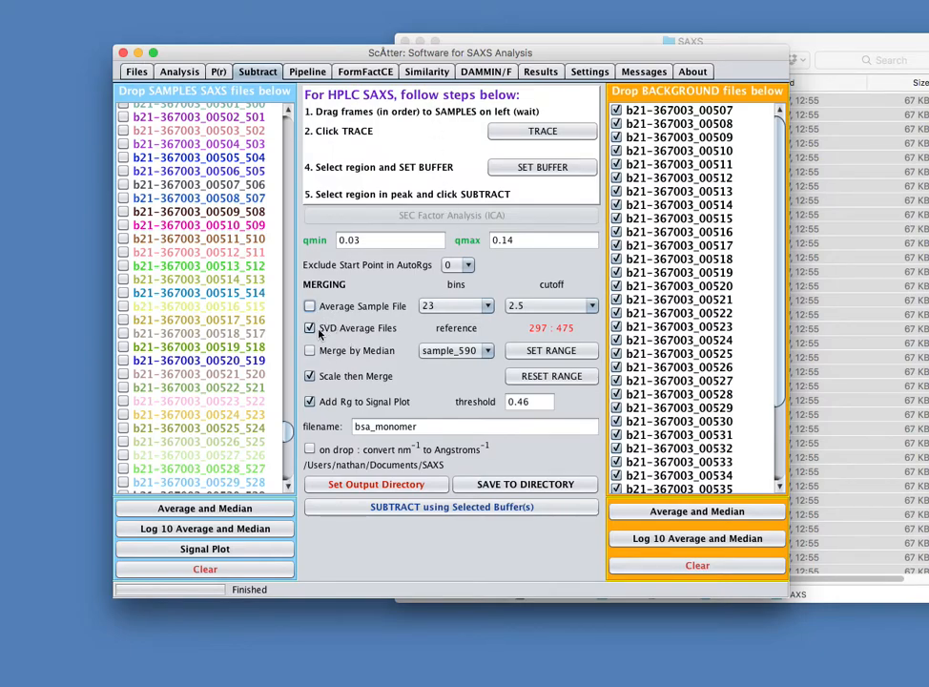
left_click(310, 328)
left_click(137, 72)
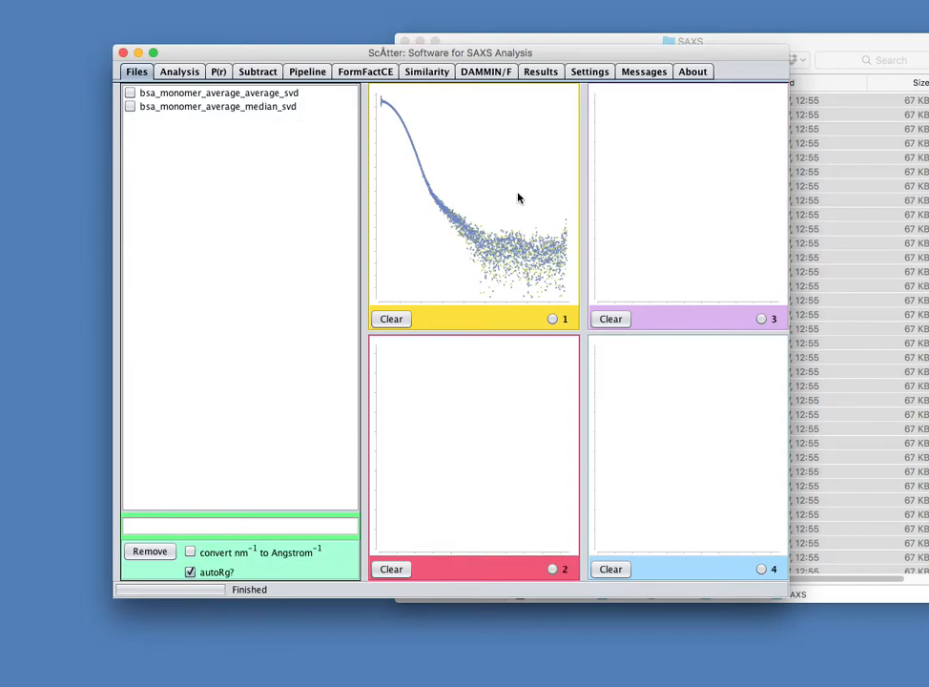
- Regenerate the signal plot and select the plateau region on the smaller dimer peak, about samples 367 to 385
left_click(258, 72)
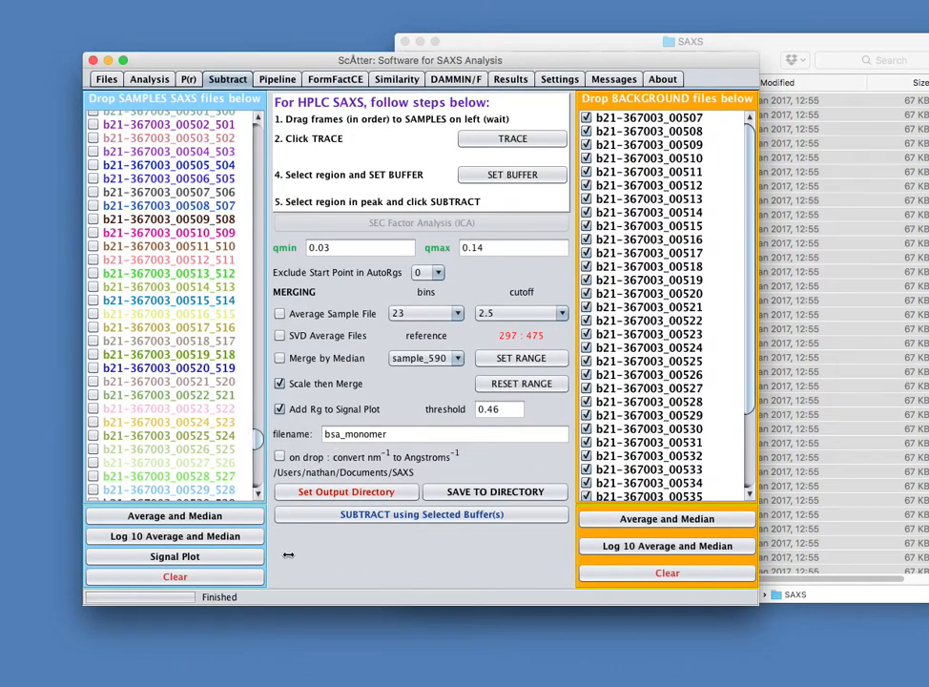
left_click(255, 556)
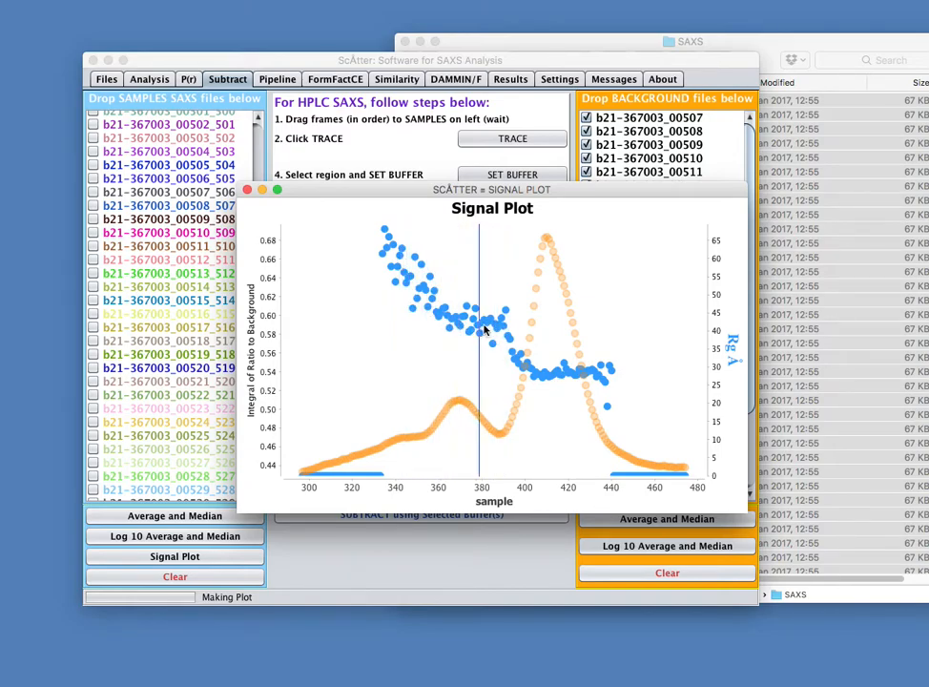
left_click_drag(492, 330, 494, 330)
left_click_drag(564, 193, 190, 73)
- Change the subtraction output file name to bsa_dimer
left_click(403, 437)
key("BackSpace")
key("BackSpace")
key("BackSpace")
key("BackSpace")
key("BackSpace")
key("BackSpace")
key("BackSpace")
type("dimer")
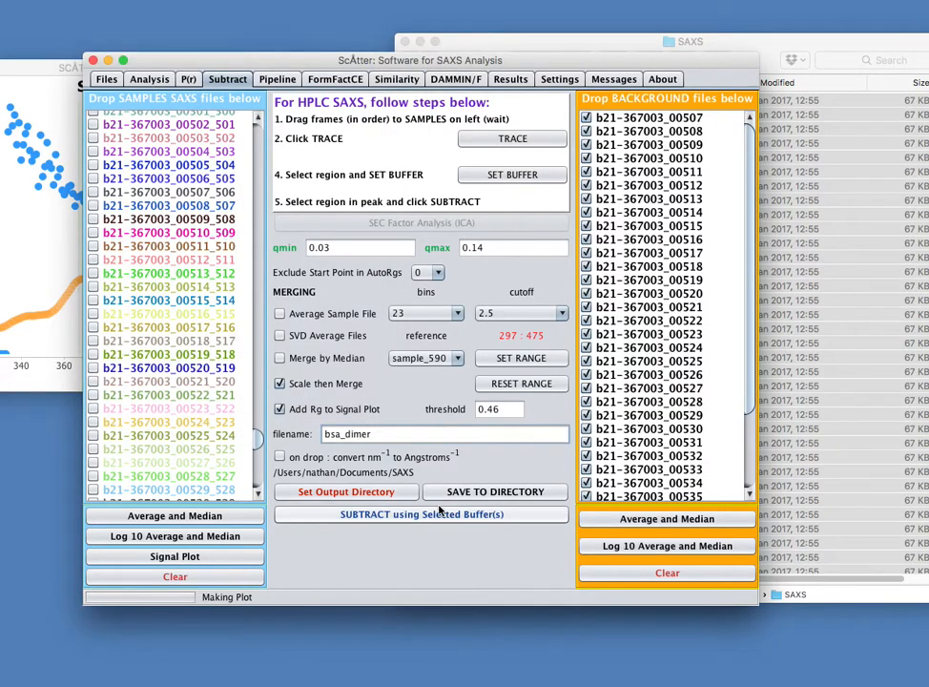
- Enable Average Sample File and SVD Average Files, and subtract the selected buffer from the dimer region
left_click(279, 313)
left_click(279, 335)
left_click(415, 516)
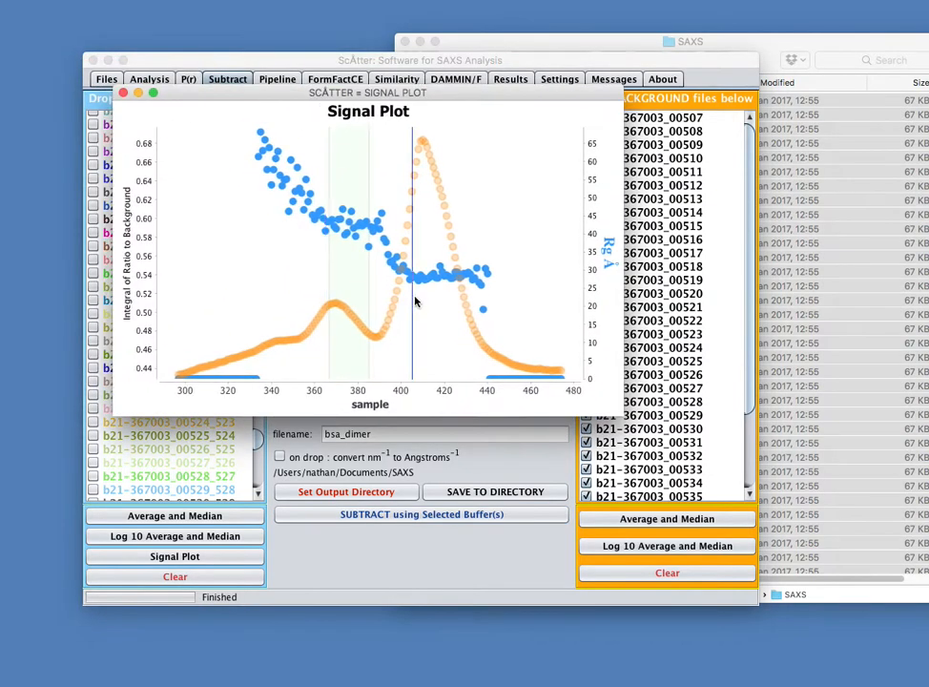
- Mark the main peak's trailing edge, about samples 424 to 435, close the signal plot and view the subtracted dimer and monomer curves
mouse_move(413, 282)
left_mouse_down()
mouse_move(451, 289)
mouse_move(413, 286)
mouse_move(471, 279)
mouse_move(444, 286)
mouse_move(482, 297)
mouse_move(441, 369)
left_mouse_up()
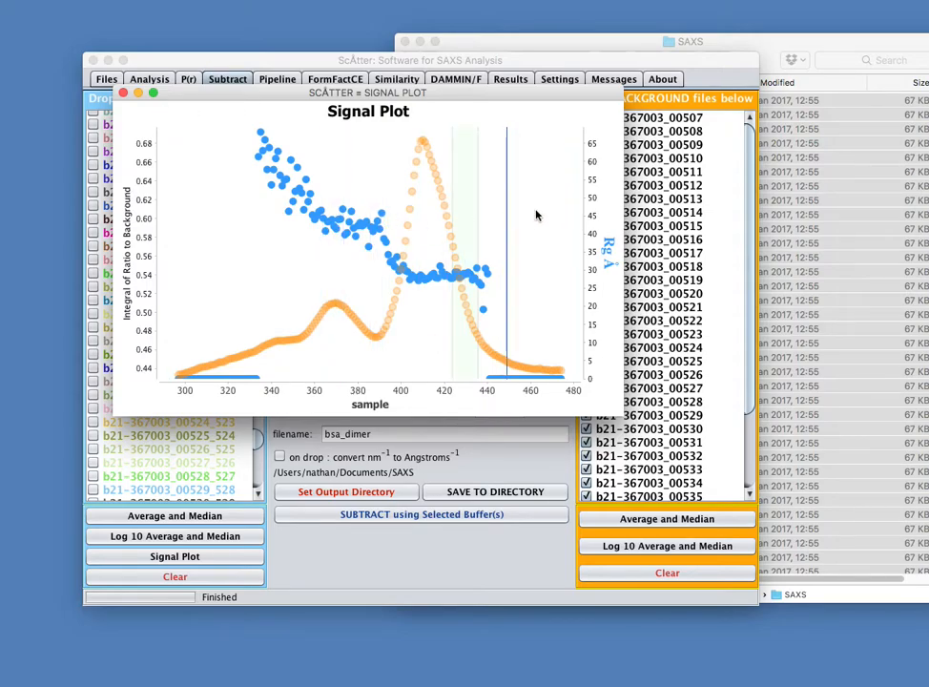
left_click(123, 93)
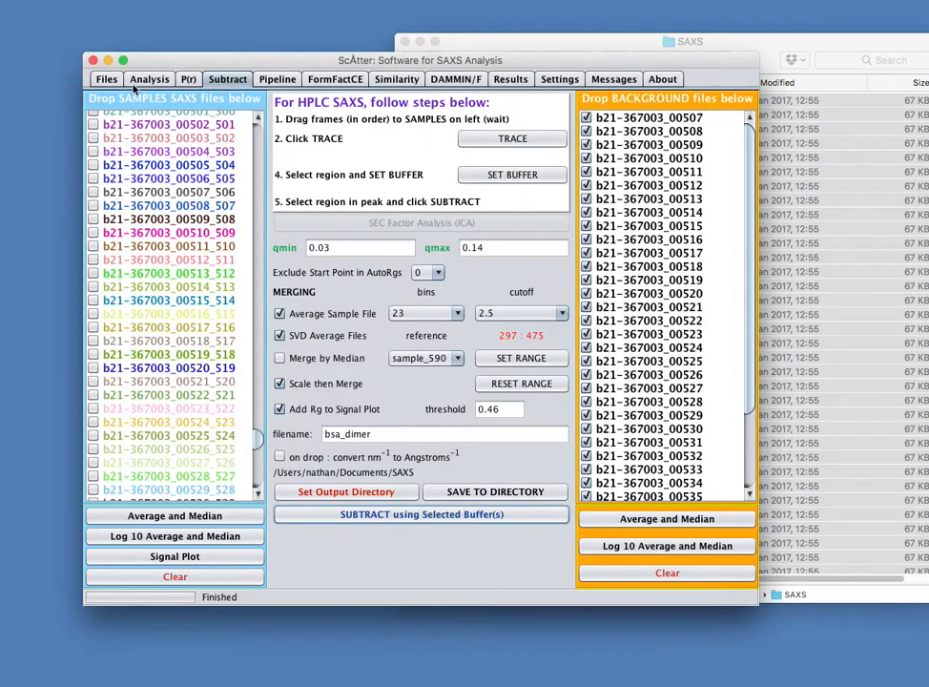
left_click(106, 79)
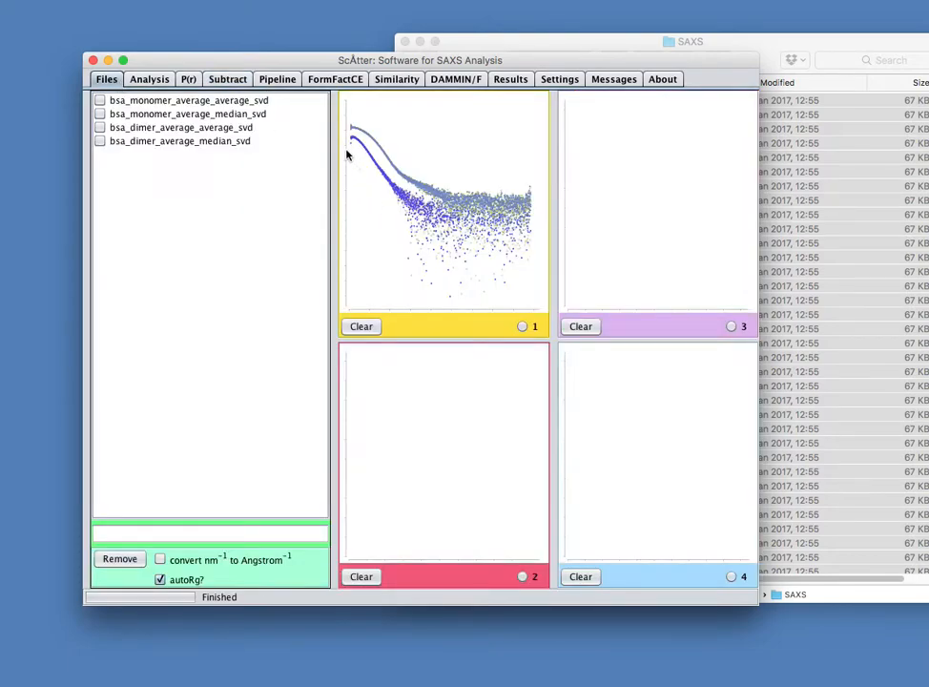